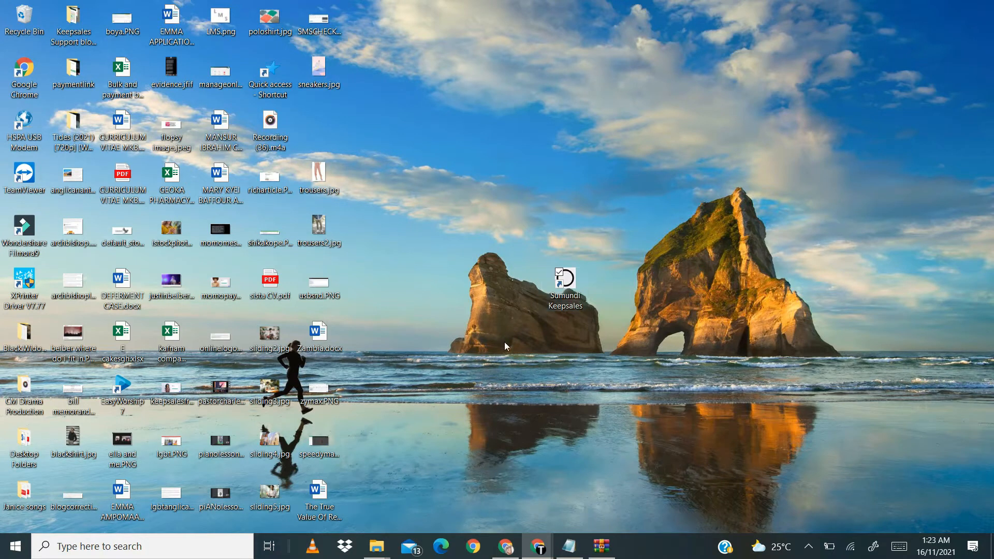
# Step: Launch Sumundi Keepsales and sign in with the username demoadmin and the account password
pyautogui.doubleClick(564, 297)
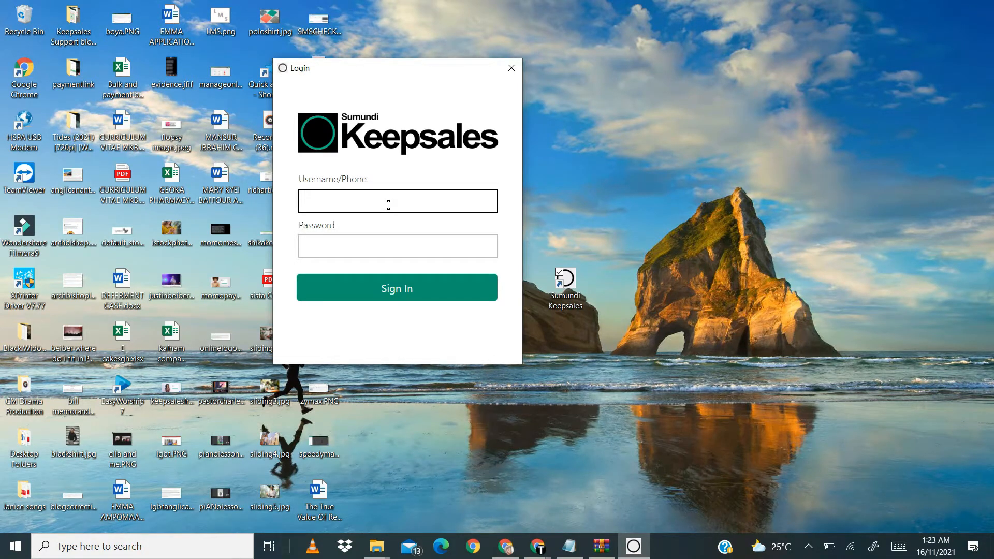
pyautogui.click(371, 203)
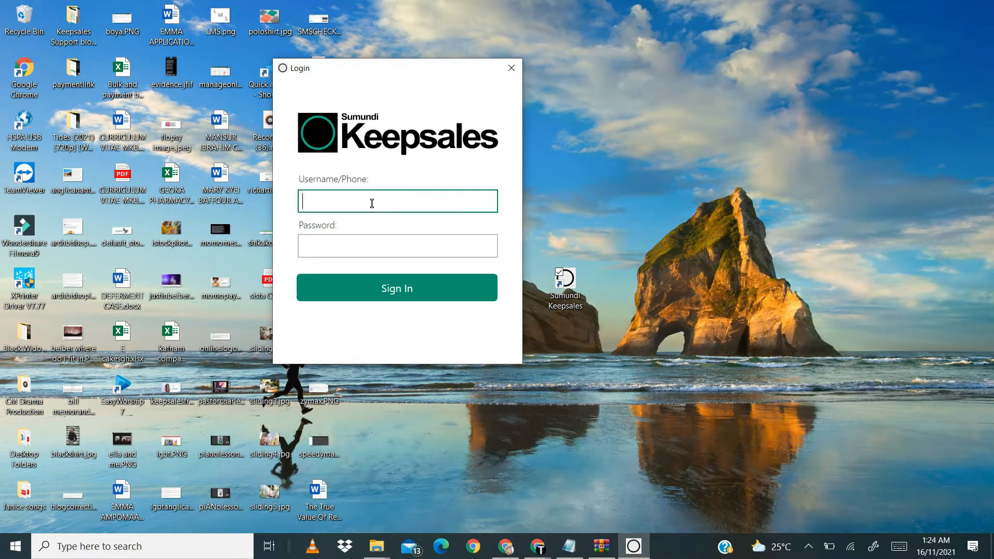
pyautogui.write('demoadmin')
pyautogui.click(334, 241)
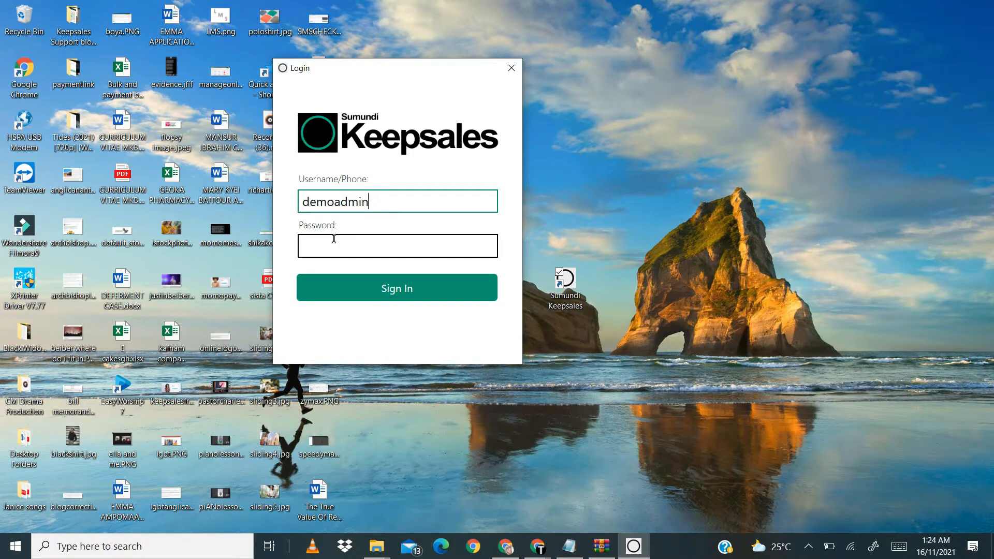
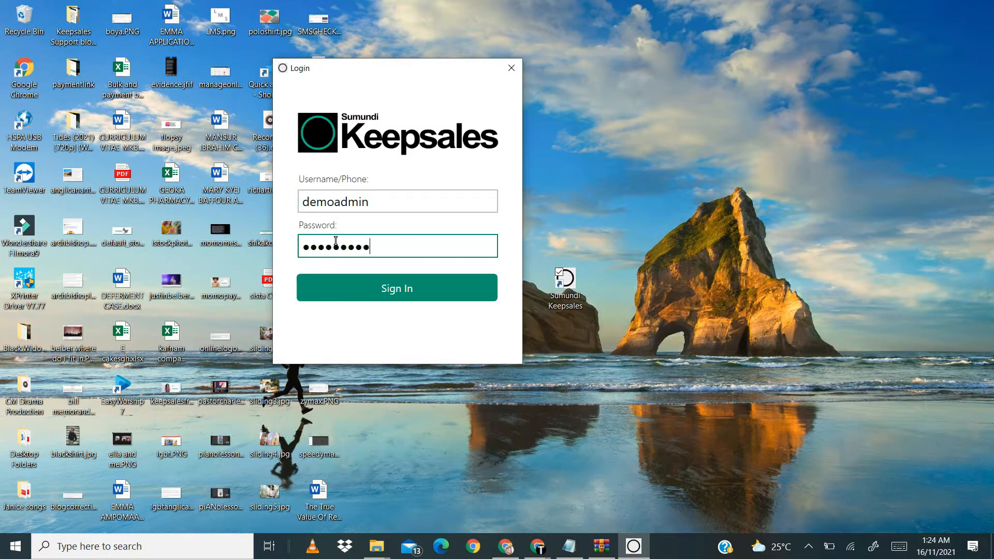
pyautogui.click(368, 283)
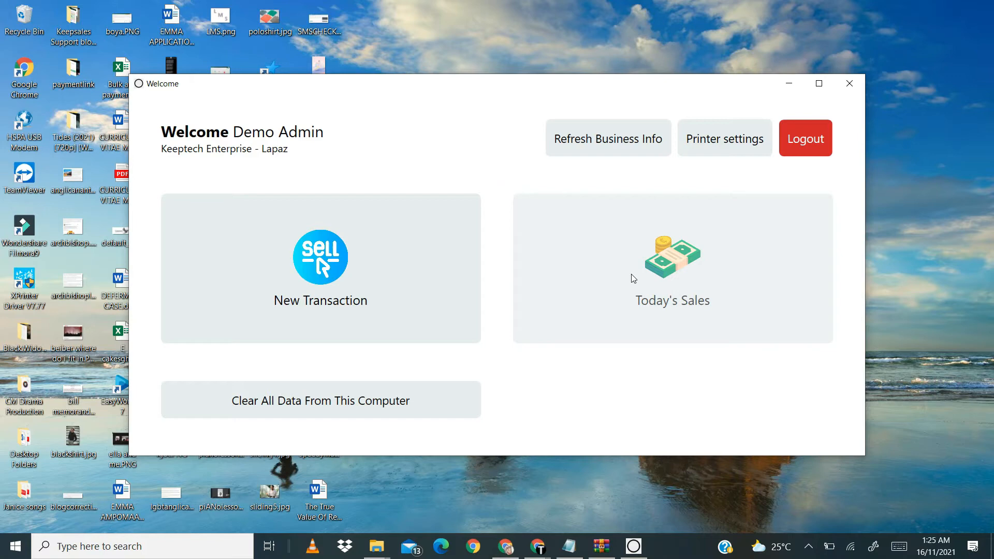
# Step: Start a new transaction in offline recording mode, pre-loading the products data onto the computer, and maximize its window
pyautogui.click(370, 271)
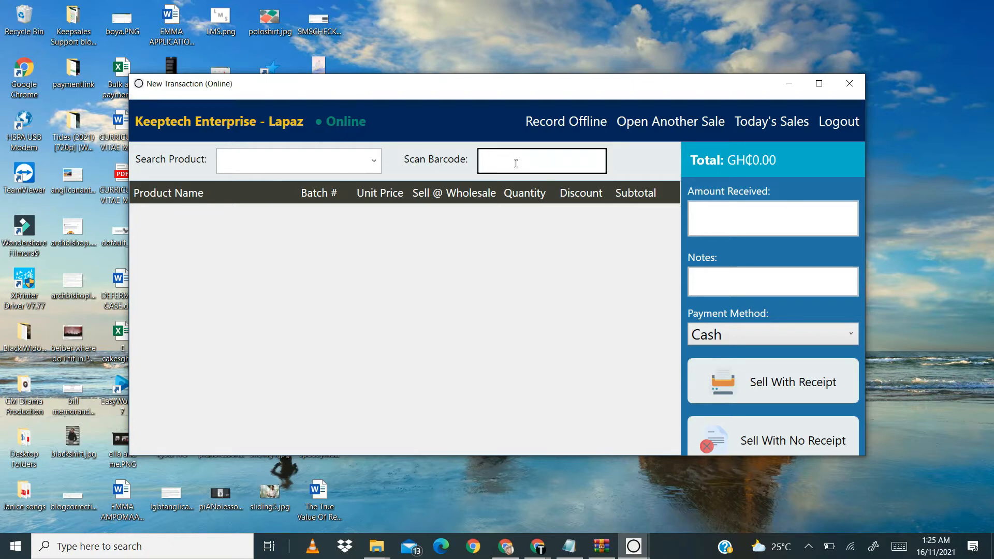
pyautogui.click(814, 90)
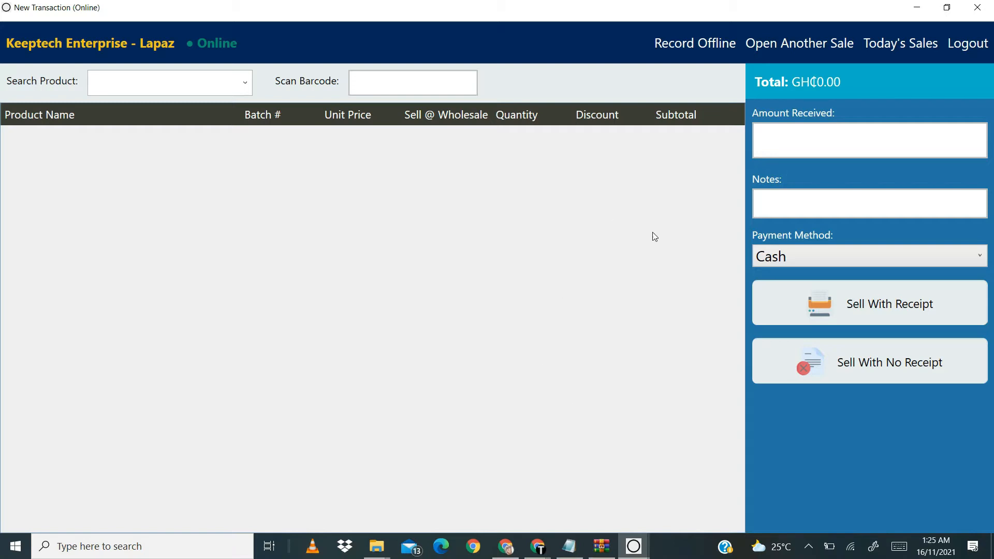
pyautogui.click(698, 45)
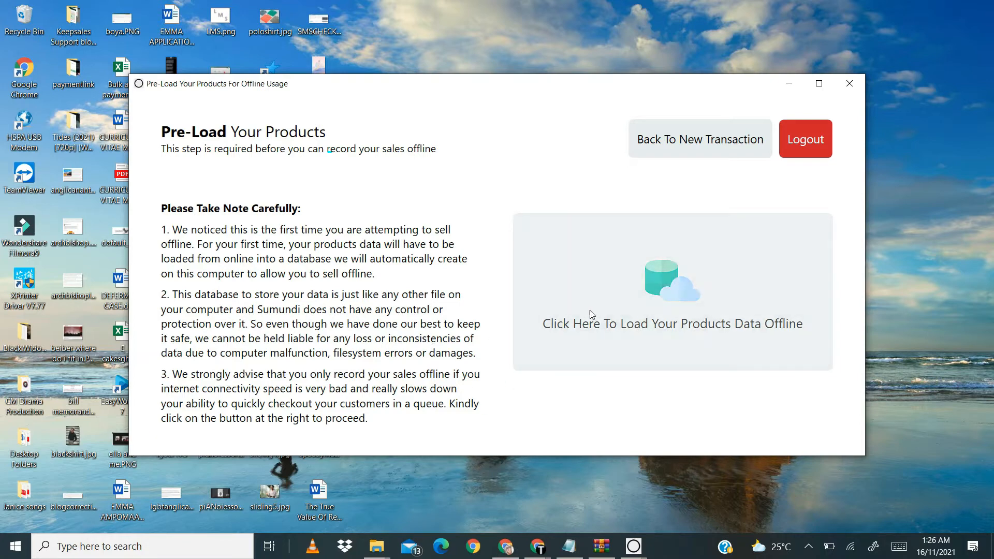
pyautogui.click(624, 322)
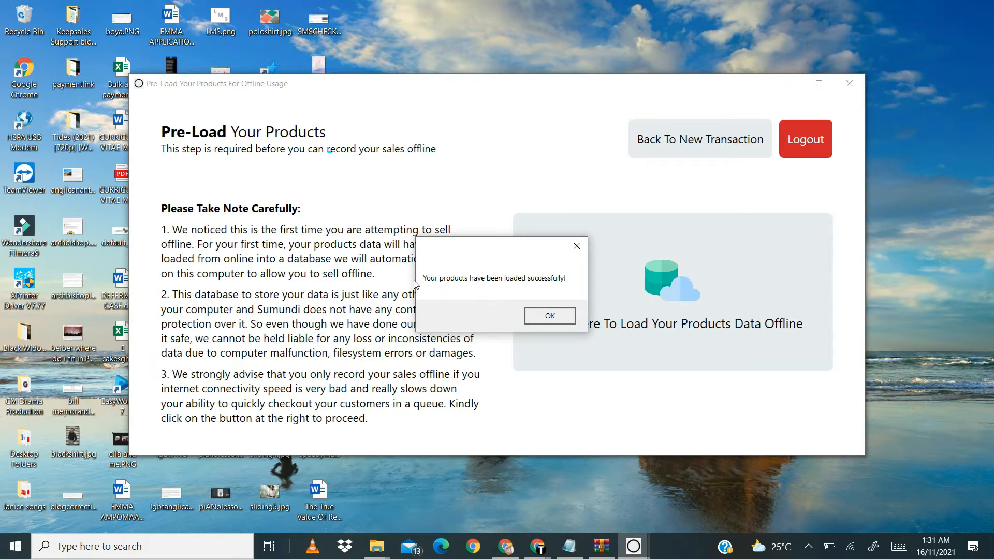
pyautogui.click(550, 316)
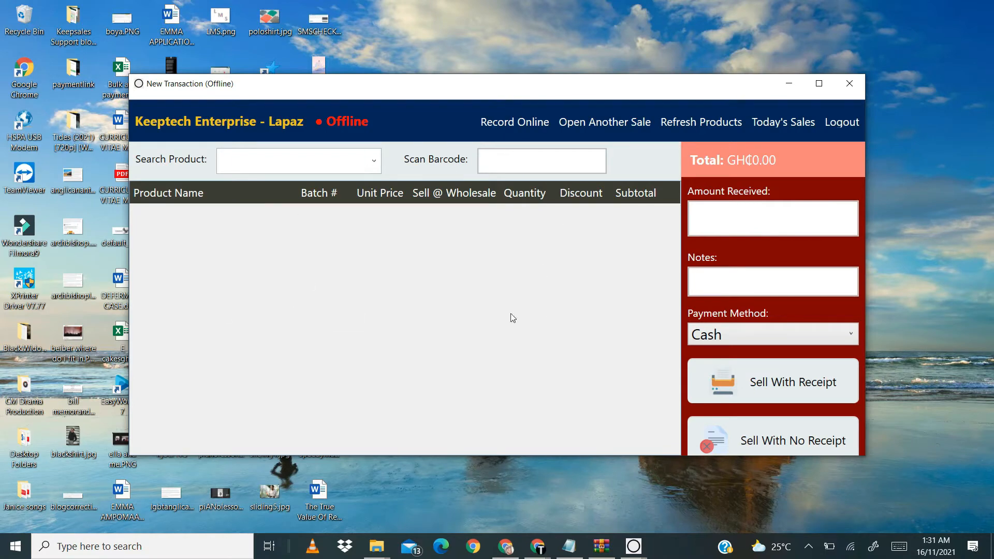
pyautogui.click(820, 84)
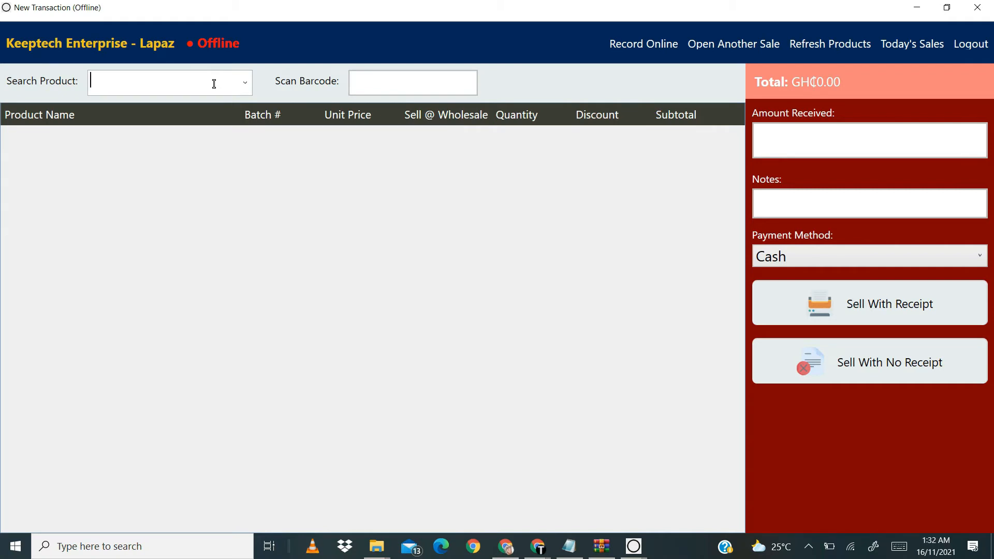
# Step: Find FEROGLOBIN (batch 00704) by searching "fer" and add it to the sale with a quantity of 5
pyautogui.write('fer')
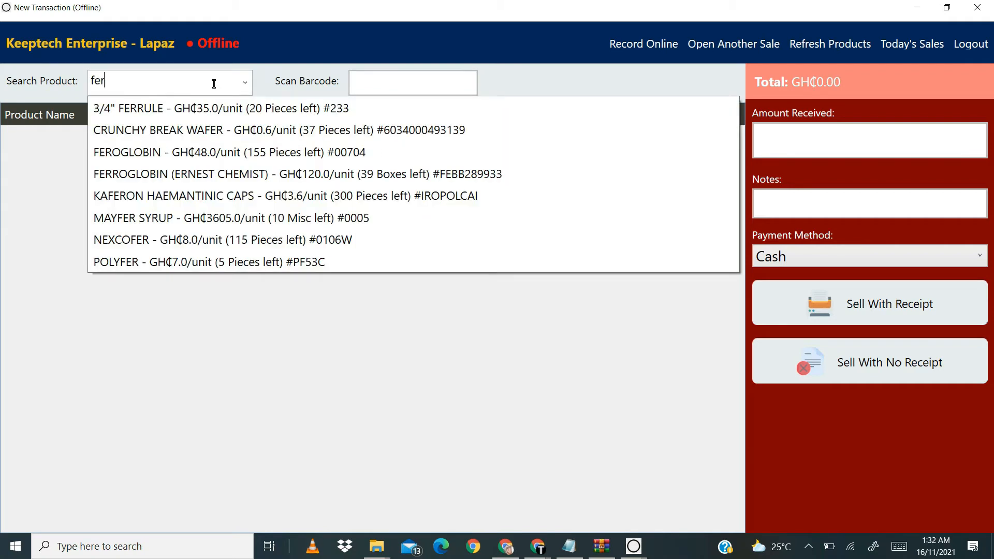
pyautogui.click(148, 156)
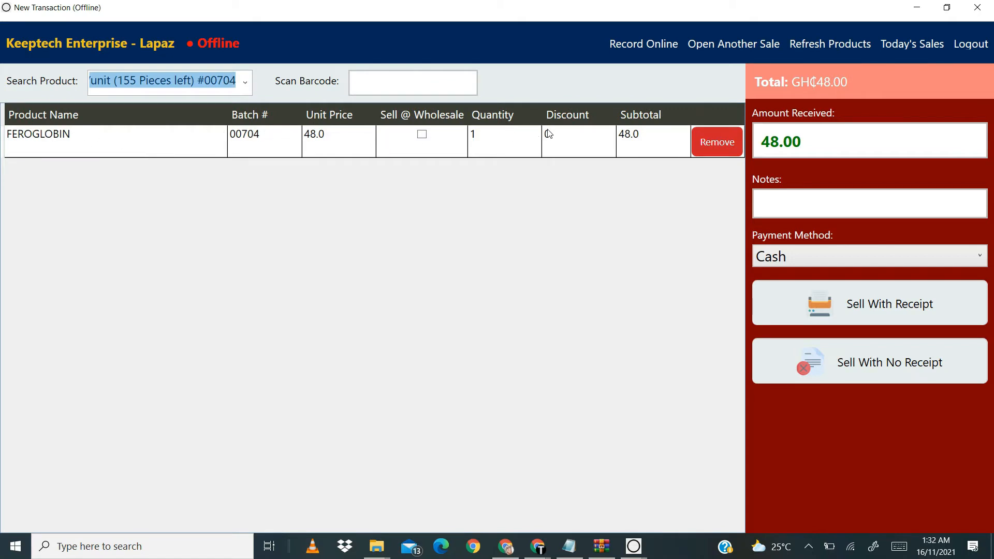
pyautogui.click(422, 138)
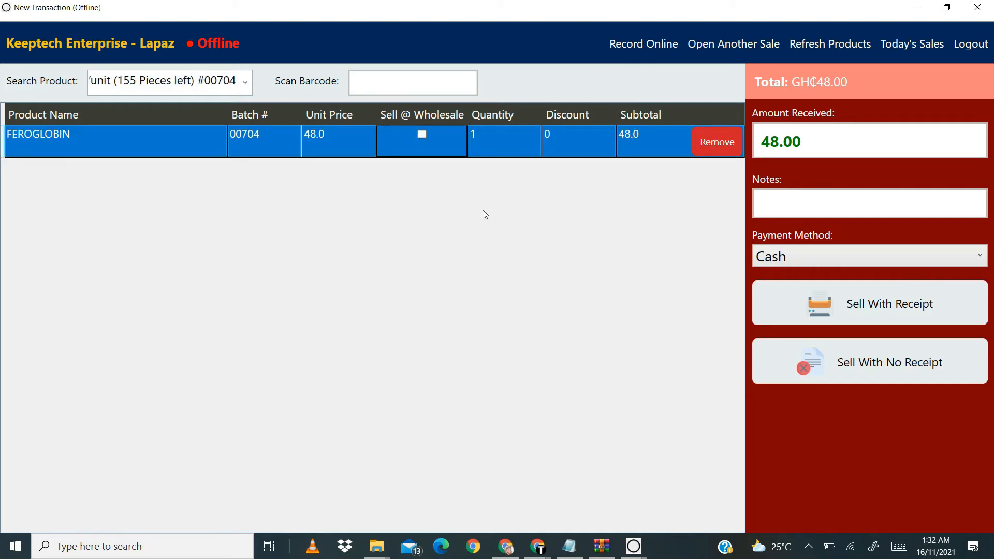
pyautogui.click(486, 145)
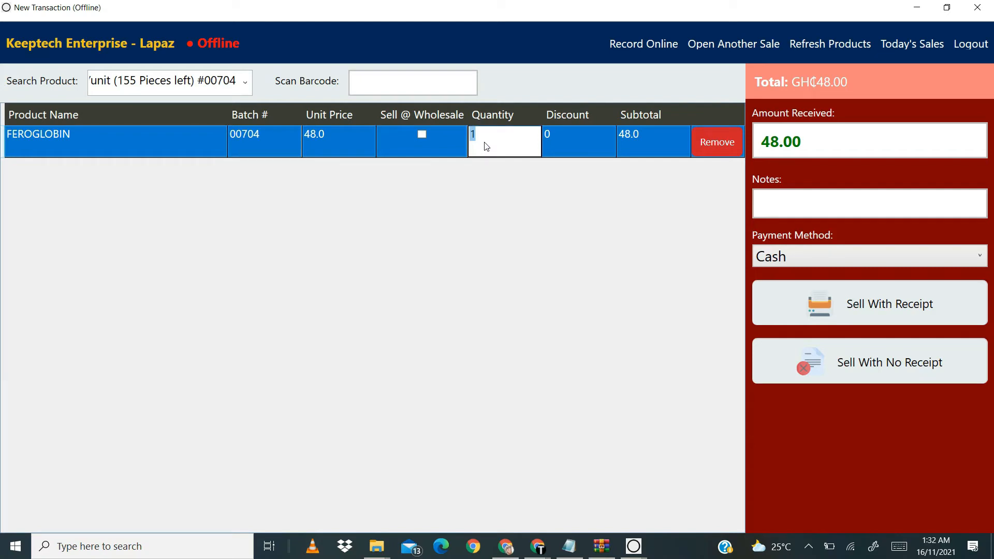
pyautogui.press('BackSpace')
pyautogui.write('5')
pyautogui.press('Return')
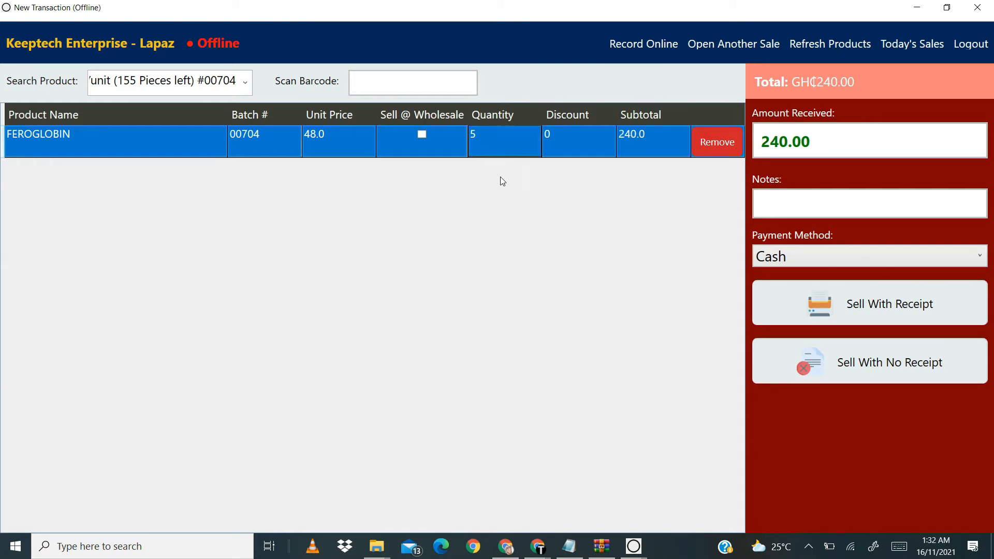
# Step: Record the FEROGLOBIN sale without a receipt, keeping Cash as the payment method
pyautogui.click(844, 142)
pyautogui.click(842, 206)
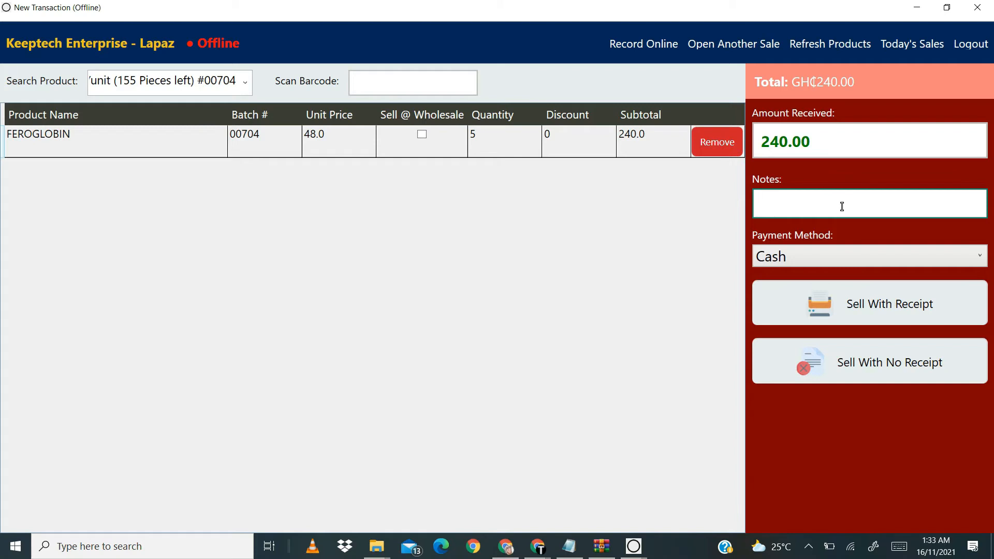
pyautogui.click(839, 260)
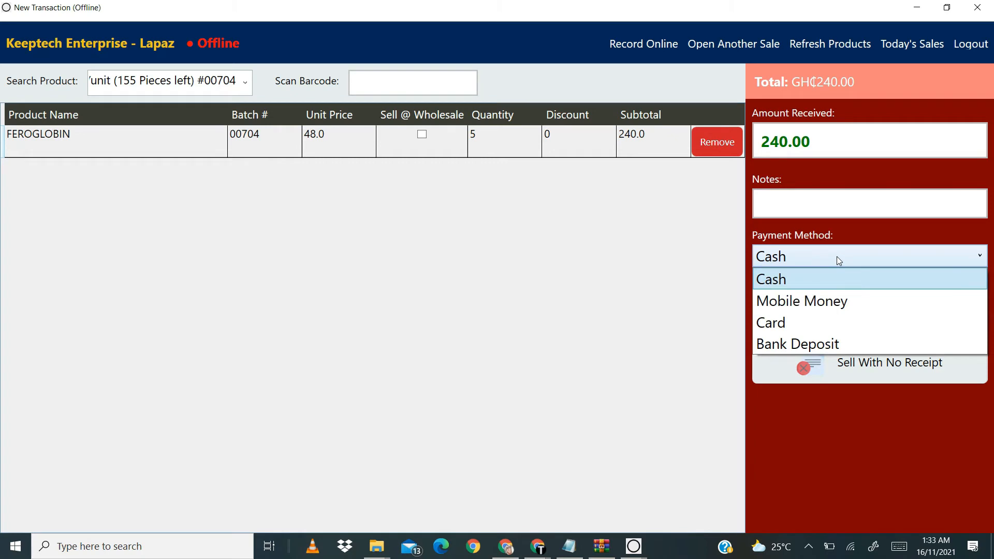
pyautogui.click(838, 259)
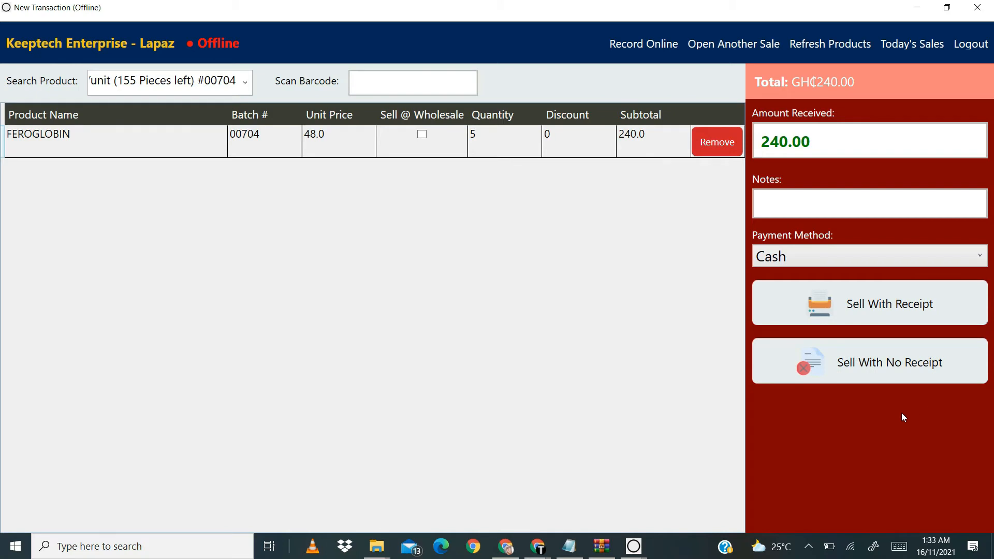
pyautogui.click(868, 375)
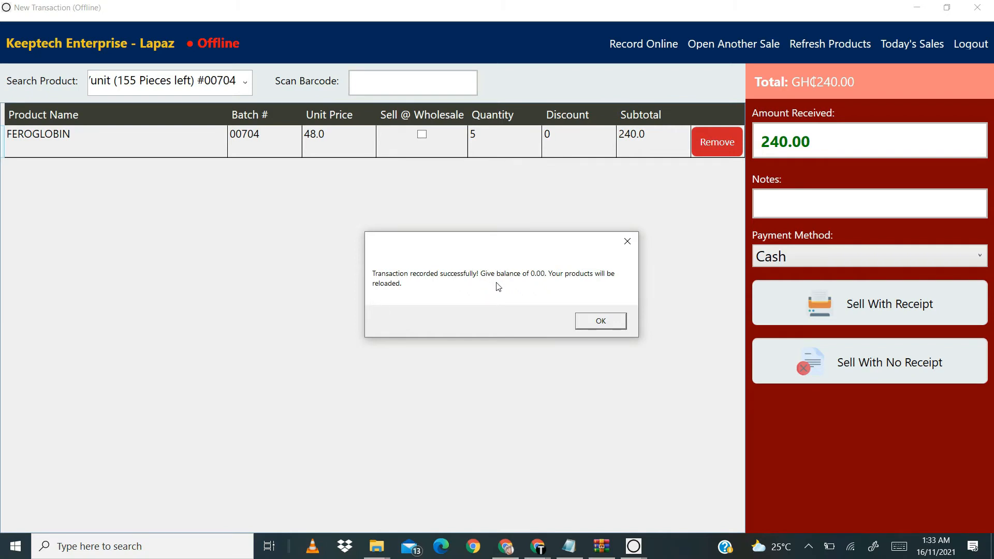
pyautogui.click(598, 322)
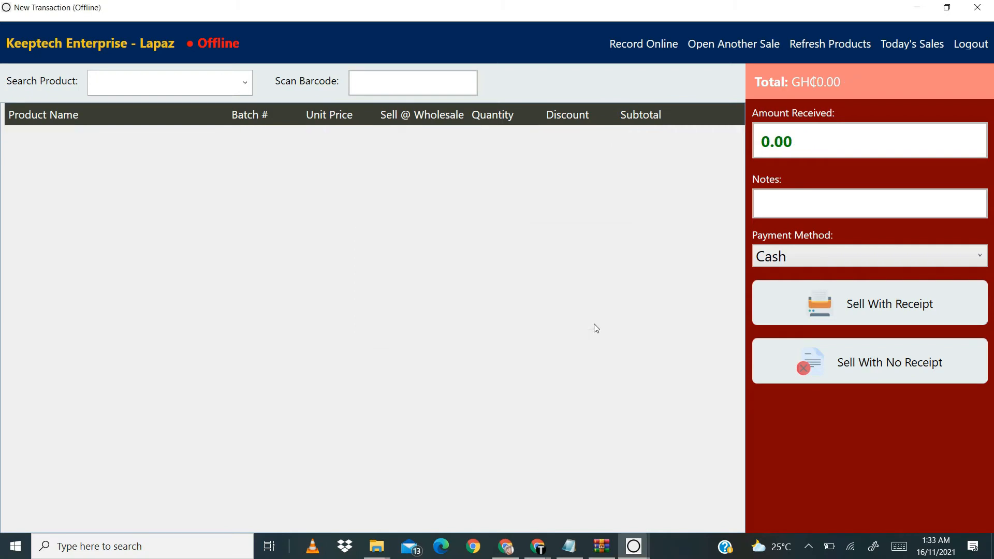
# Step: Search products for "fer" and add FEROGLOBIN (batch 00704) to the new transaction
pyautogui.click(223, 84)
pyautogui.write('fer')
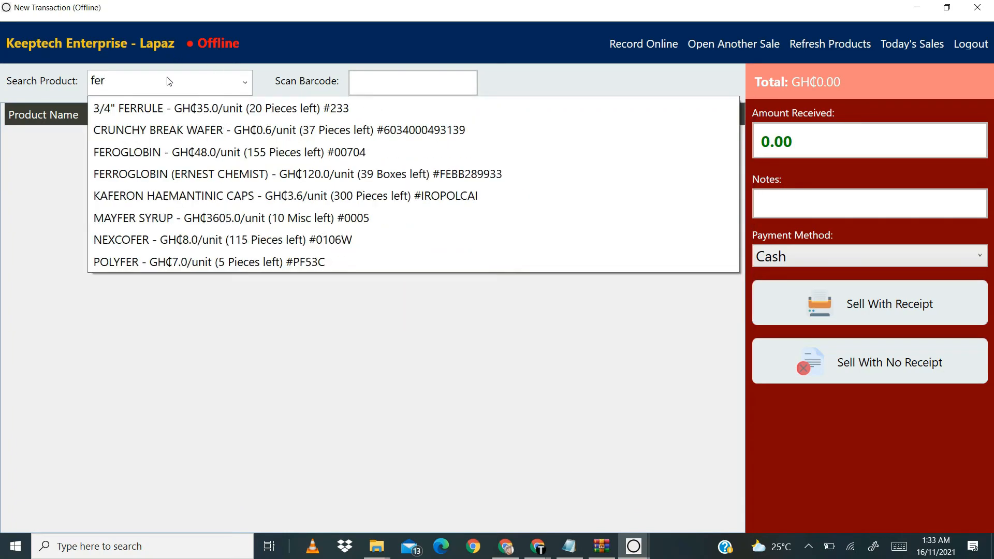
pyautogui.click(205, 153)
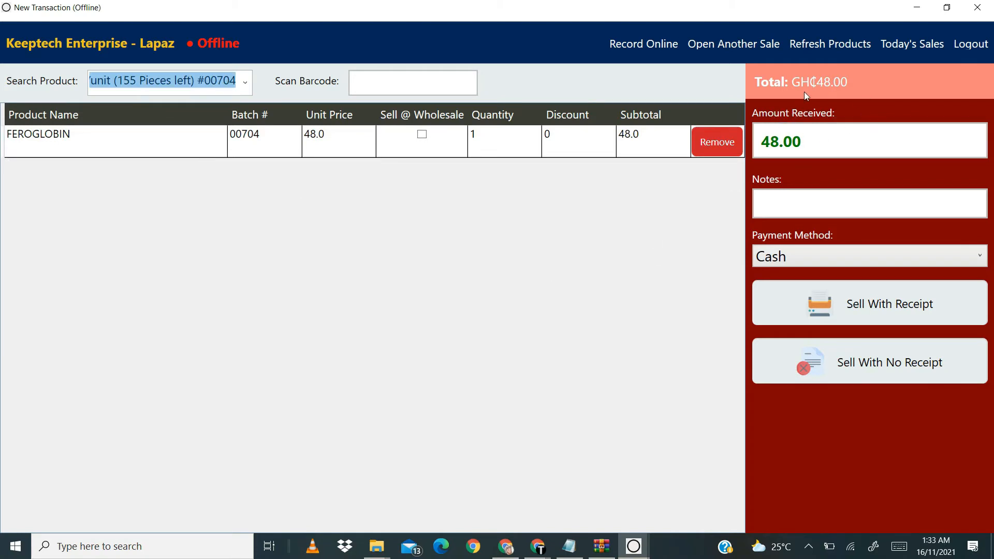
# Step: Clear the selected FEROGLOBIN entry from the product search
pyautogui.click(246, 85)
pyautogui.click(244, 86)
pyautogui.click(222, 91)
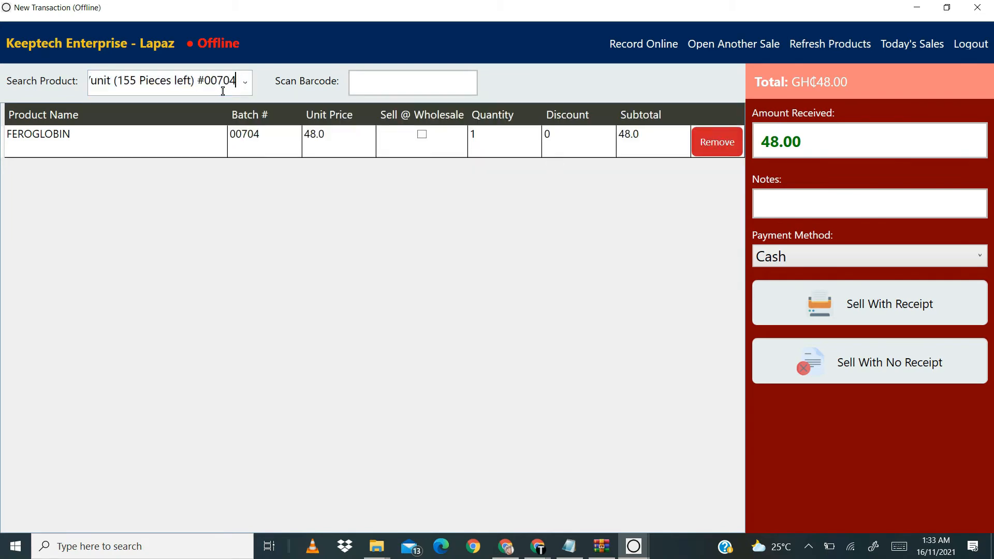
pyautogui.press('BackSpace')
pyautogui.write('\\')
pyautogui.press('BackSpace')
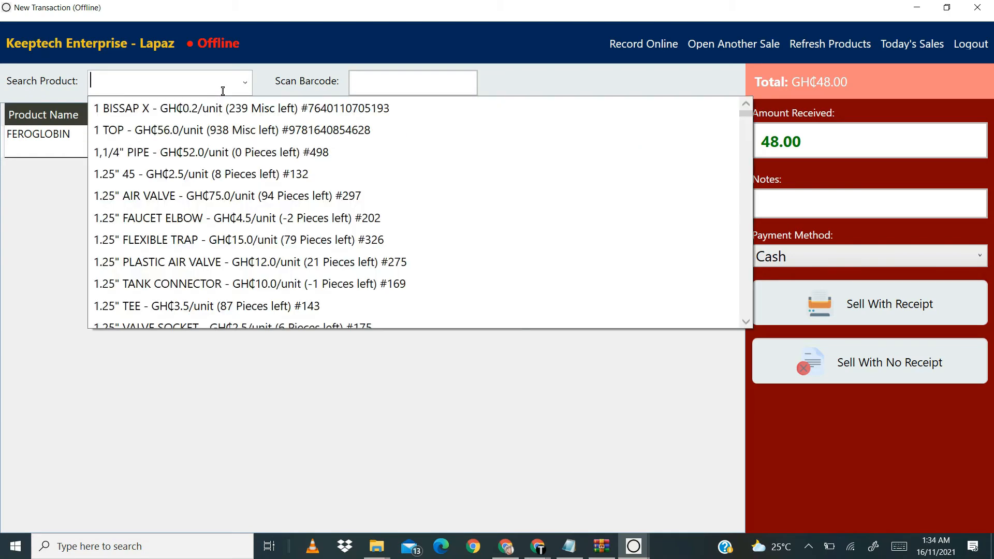
pyautogui.write('dres')
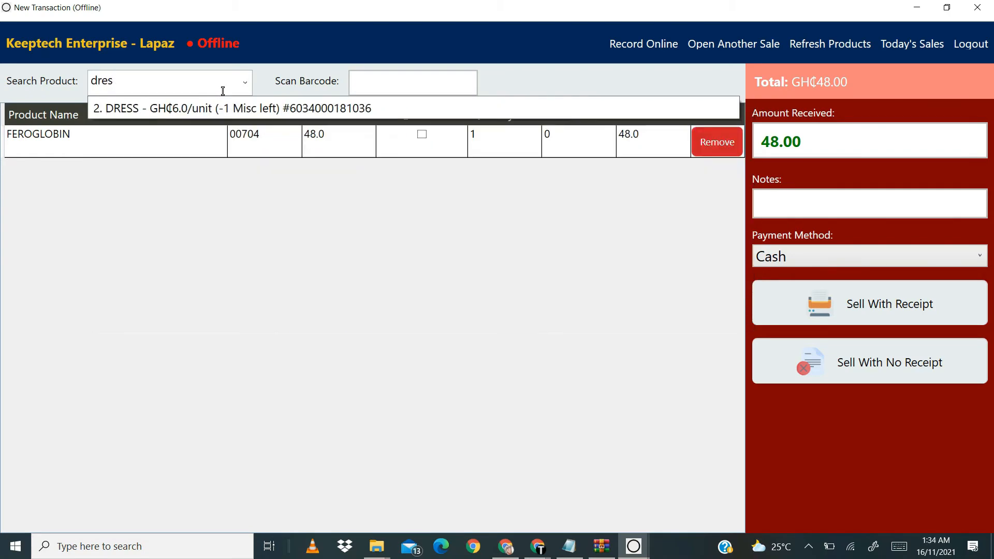
pyautogui.press('BackSpace')
pyautogui.press('BackSpace')
pyautogui.press('BackSpace')
pyautogui.press('BackSpace')
# Step: Search products for "shoe" and add SHOE - 250 (batch CLO007) to the transaction
pyautogui.write('sh')
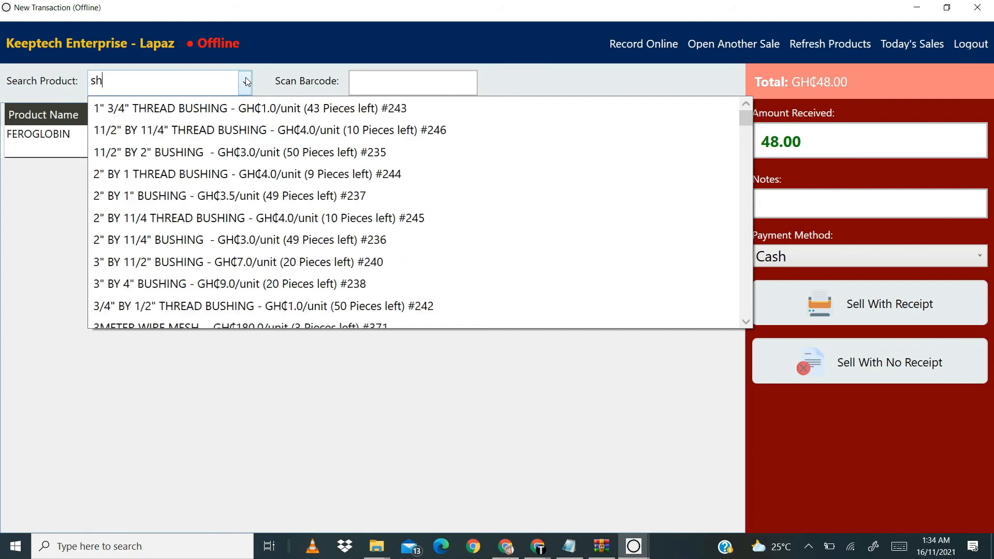
pyautogui.write('oe')
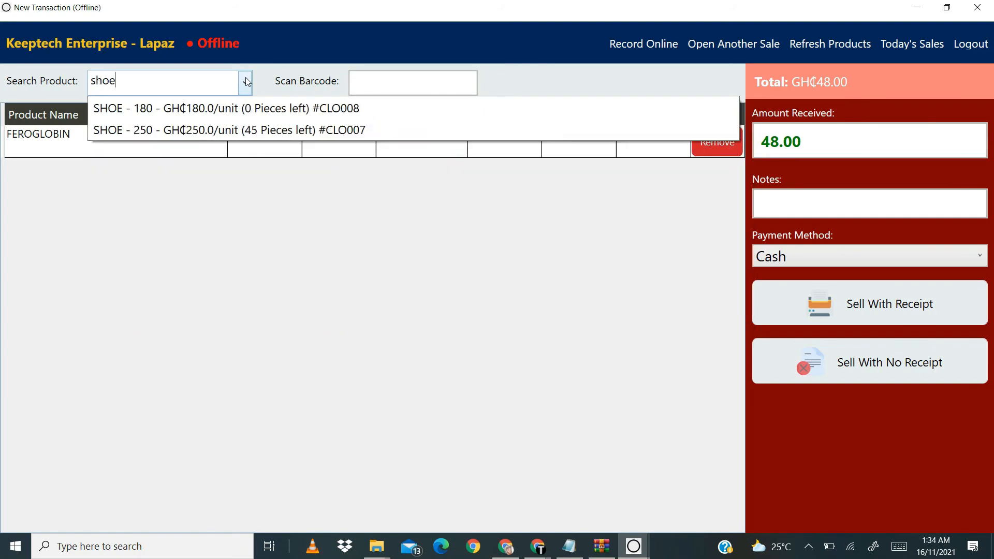
pyautogui.click(235, 130)
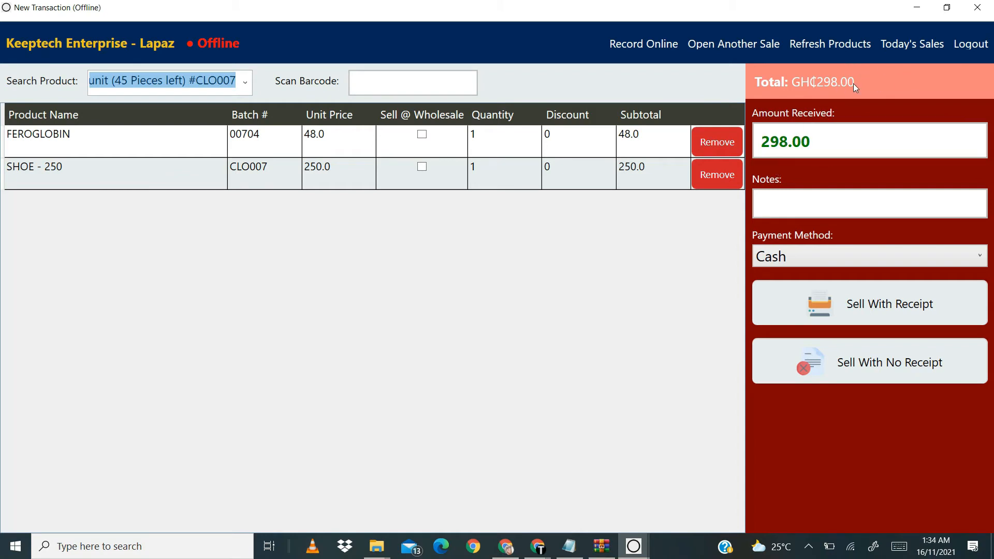
# Step: Set the amount received to 400 and record the two-product sale without a receipt
pyautogui.click(822, 133)
pyautogui.press('BackSpace')
pyautogui.press('BackSpace')
pyautogui.press('BackSpace')
pyautogui.press('BackSpace')
pyautogui.press('BackSpace')
pyautogui.press('BackSpace')
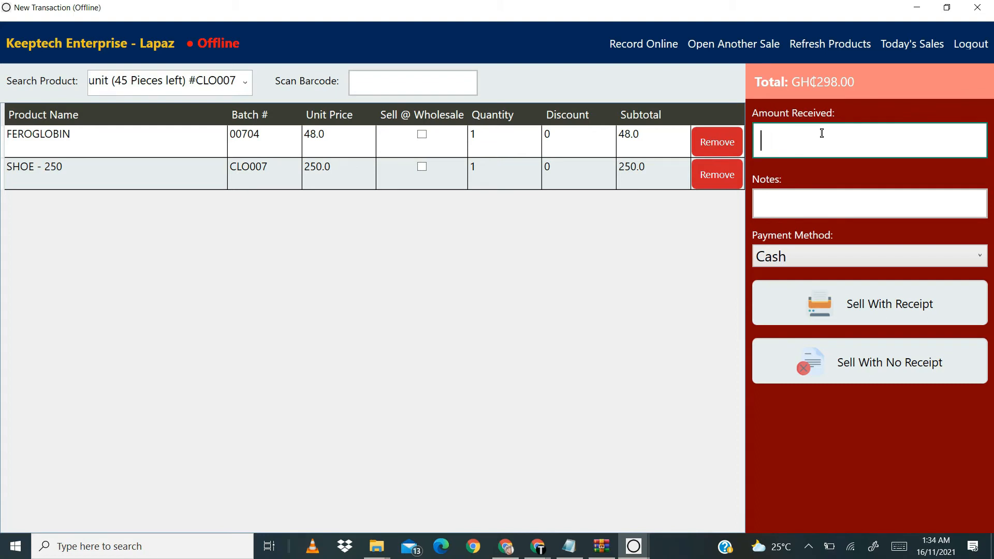
pyautogui.write('400')
pyautogui.click(864, 373)
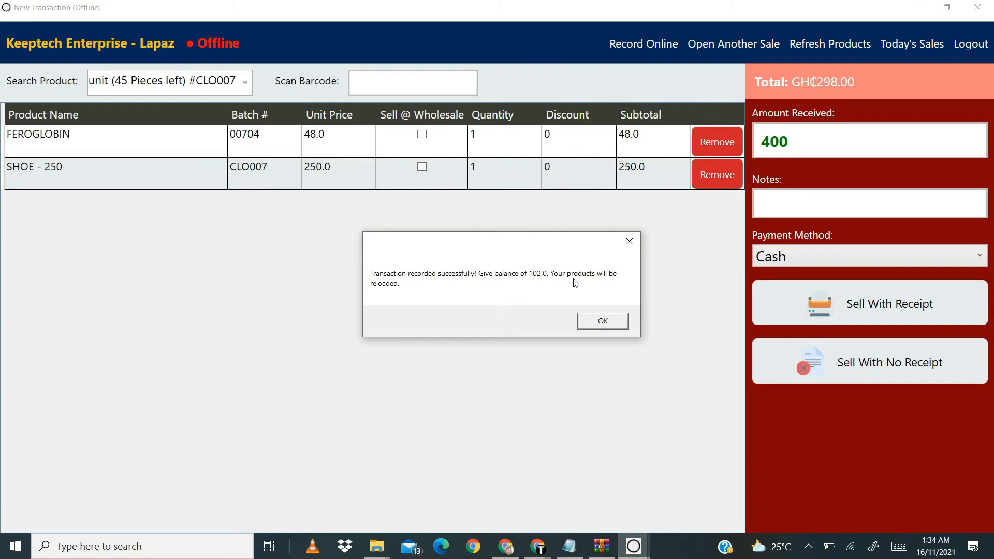
pyautogui.click(591, 323)
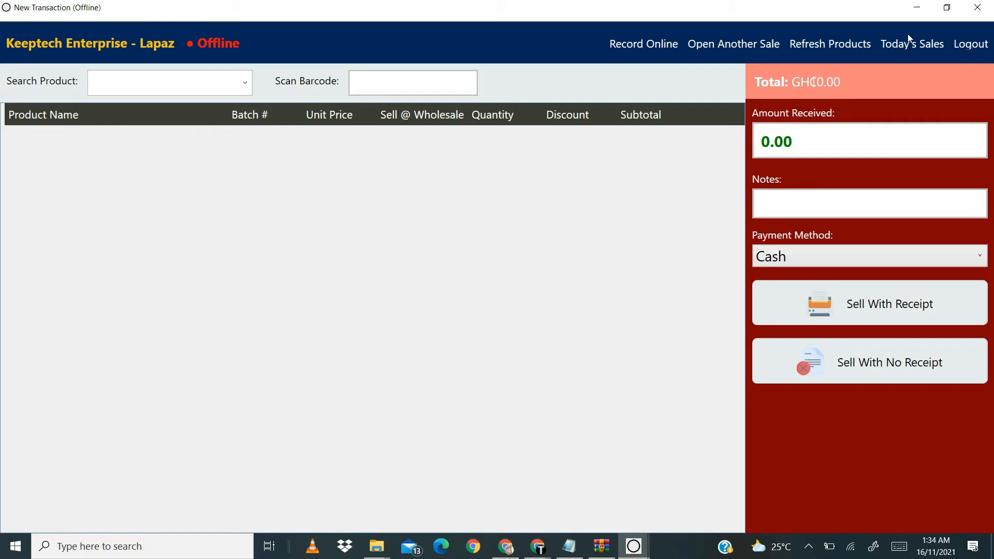
# Step: Open today's offline recorded sales in a maximized window and sync the transactions to the online records
pyautogui.click(916, 46)
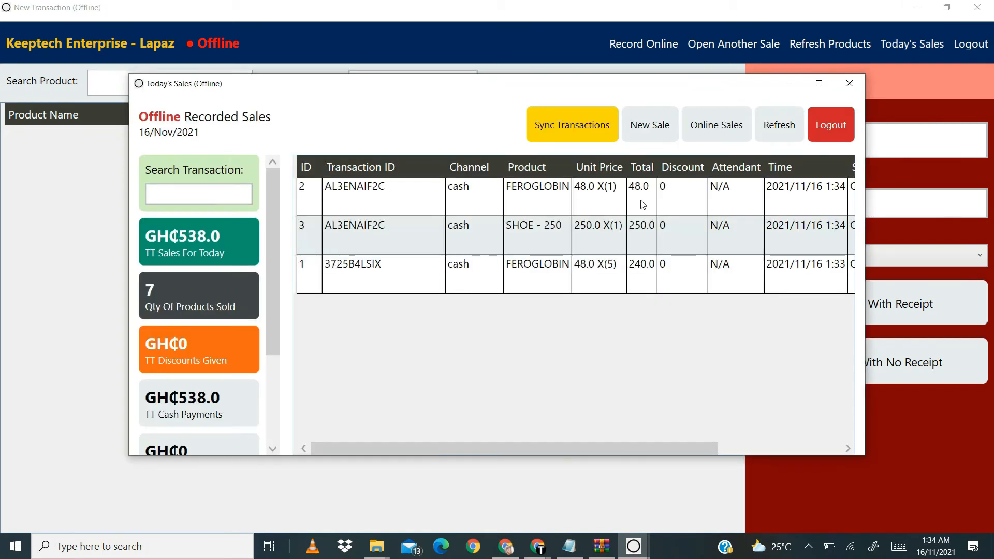
pyautogui.click(817, 84)
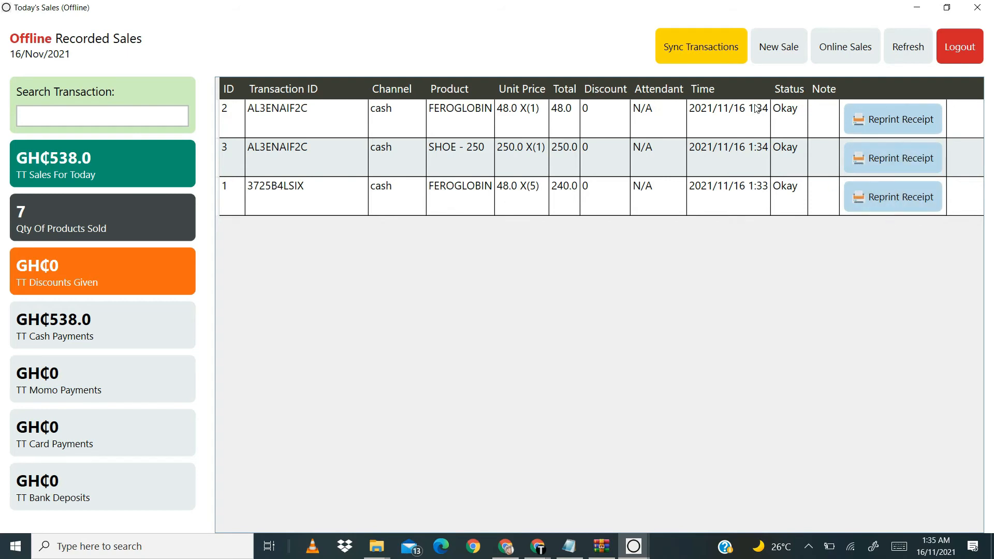
pyautogui.click(707, 52)
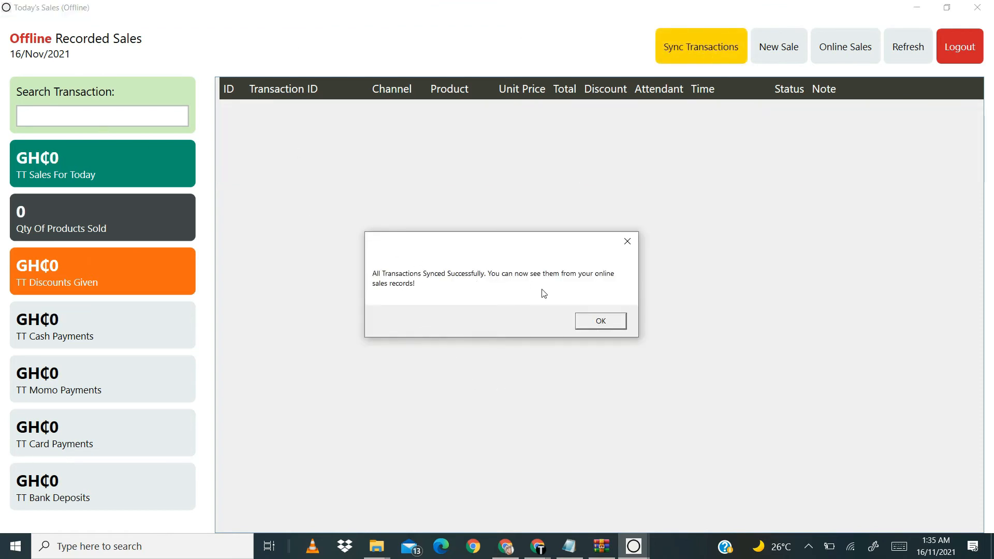
# Step: Dismiss the sync message, check the synced transactions in today's online sales, and close that window
pyautogui.click(597, 325)
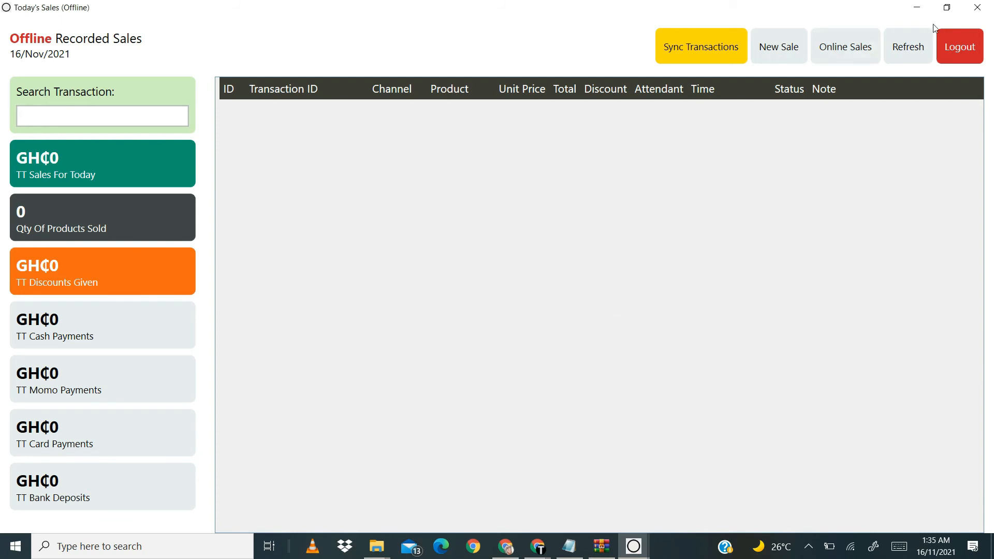
pyautogui.click(861, 45)
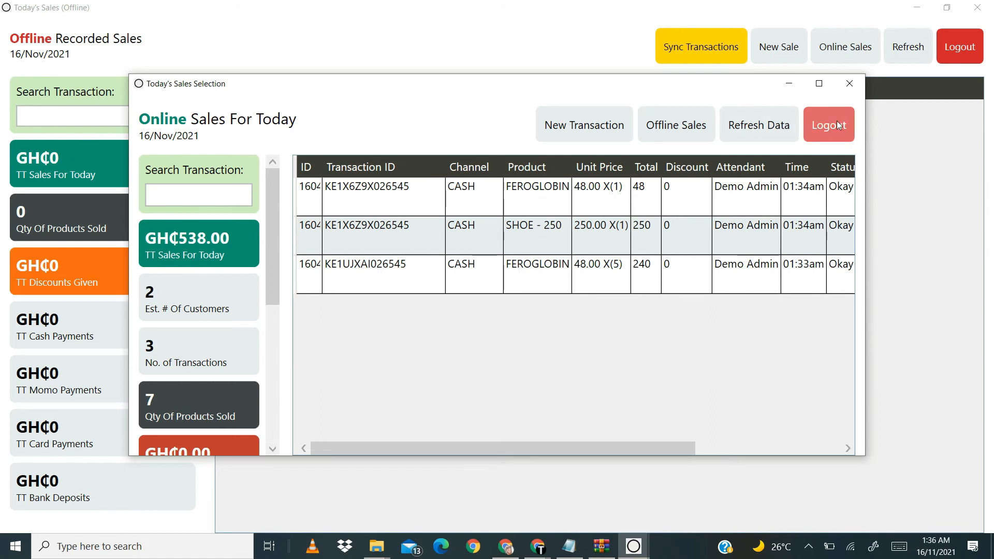
pyautogui.click(851, 84)
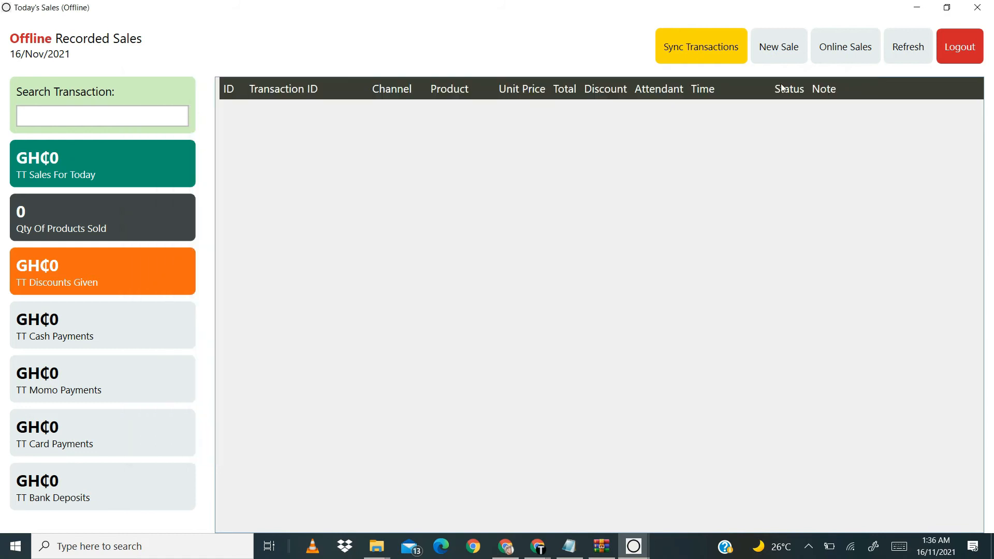
# Step: View a blank offline transaction from the offline sales window, and close both windows to return to the welcome screen
pyautogui.click(772, 52)
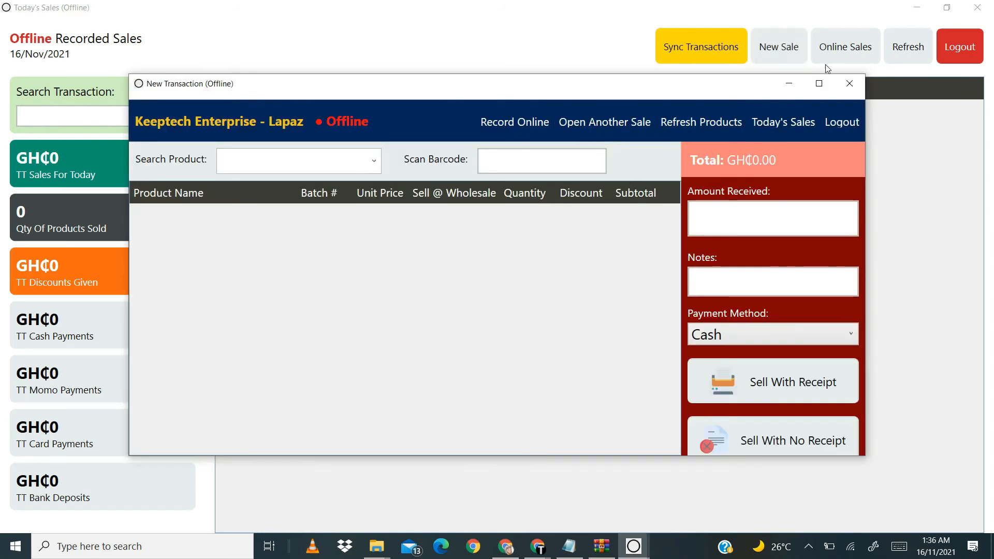
pyautogui.click(851, 85)
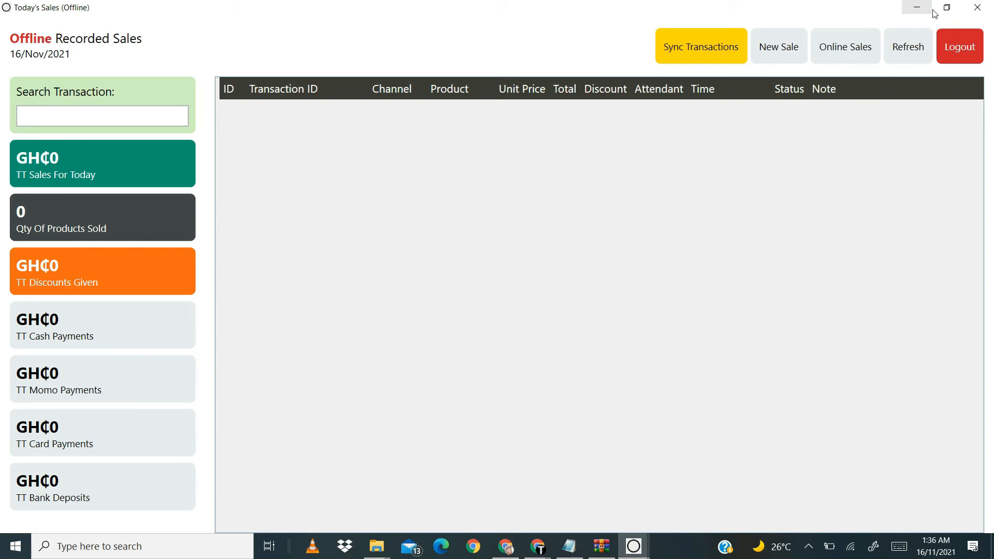
pyautogui.click(975, 14)
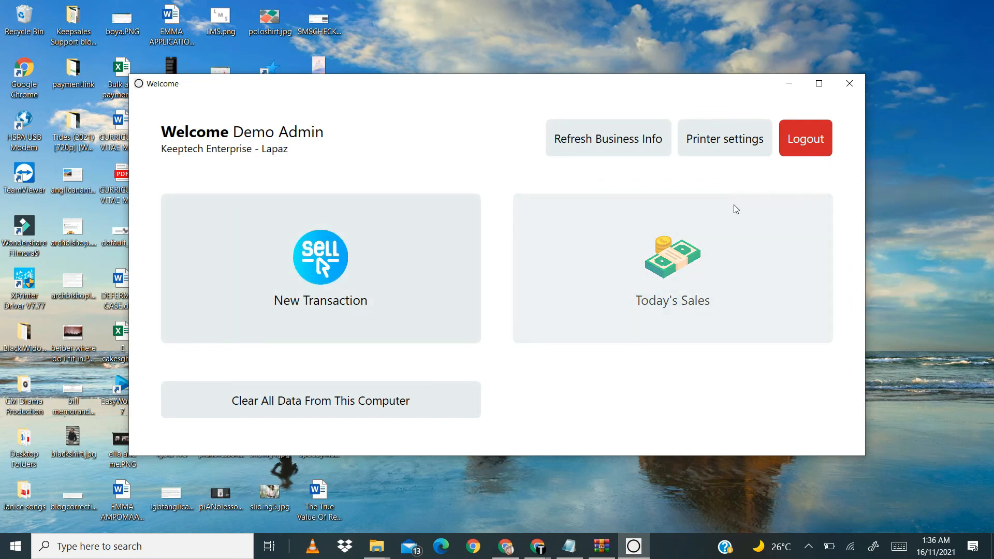
# Step: Refresh the locally stored business information from the online account
pyautogui.click(602, 141)
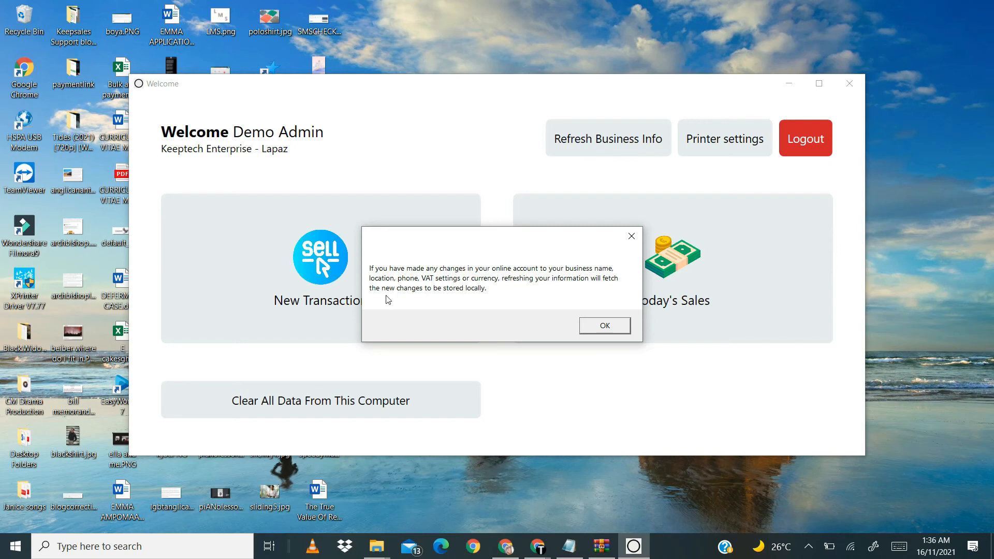
pyautogui.click(594, 326)
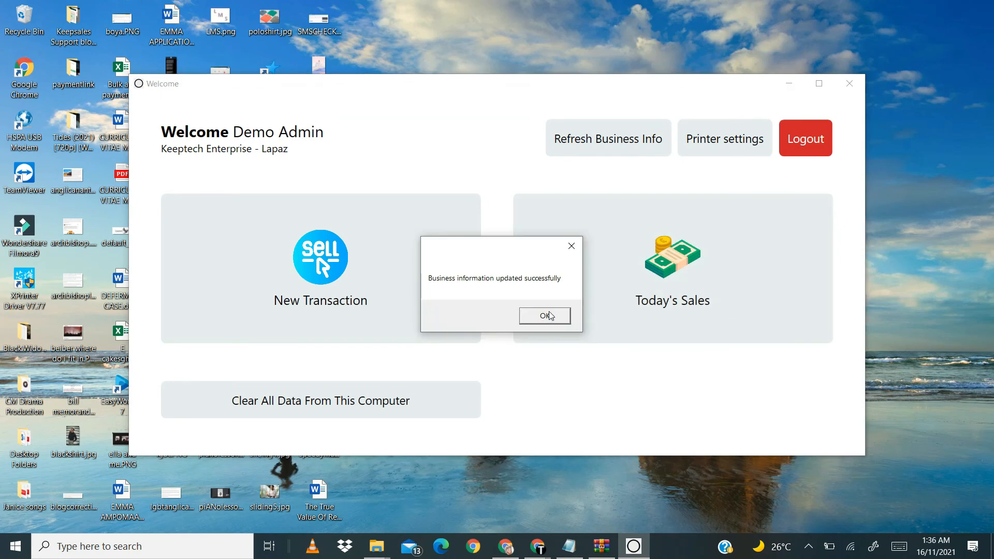
pyautogui.click(548, 316)
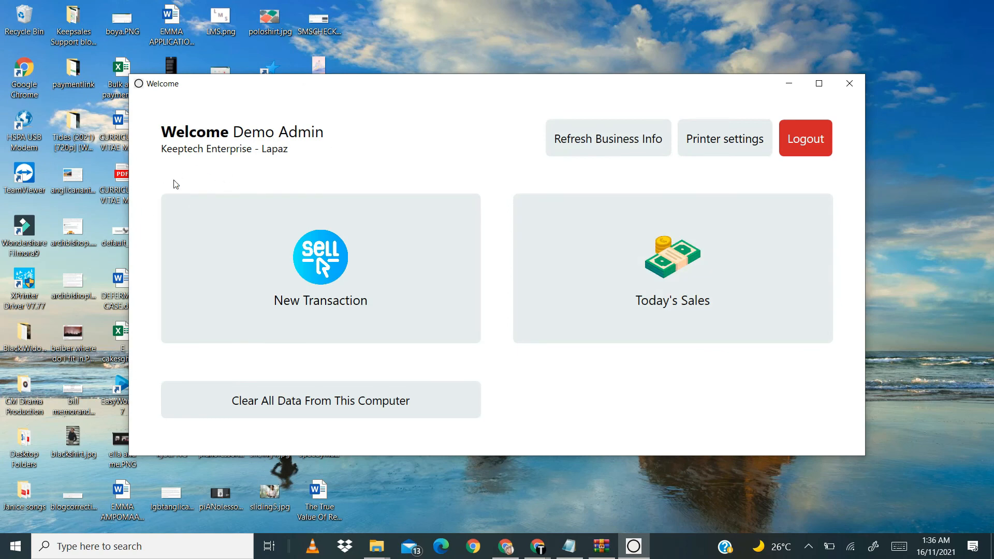
# Step: Enter xp-80c as the printer name in the printer settings and close them without saving
pyautogui.click(746, 138)
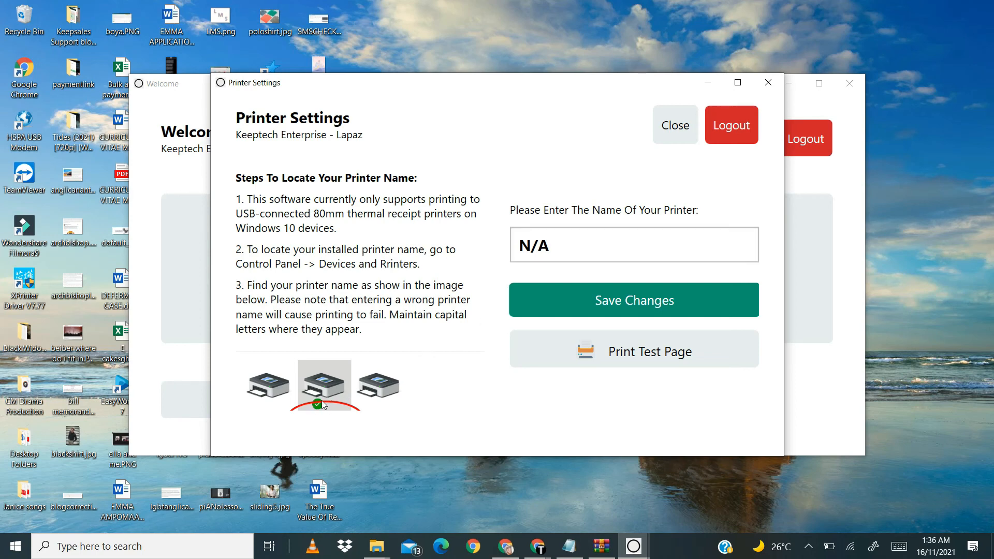
pyautogui.click(566, 243)
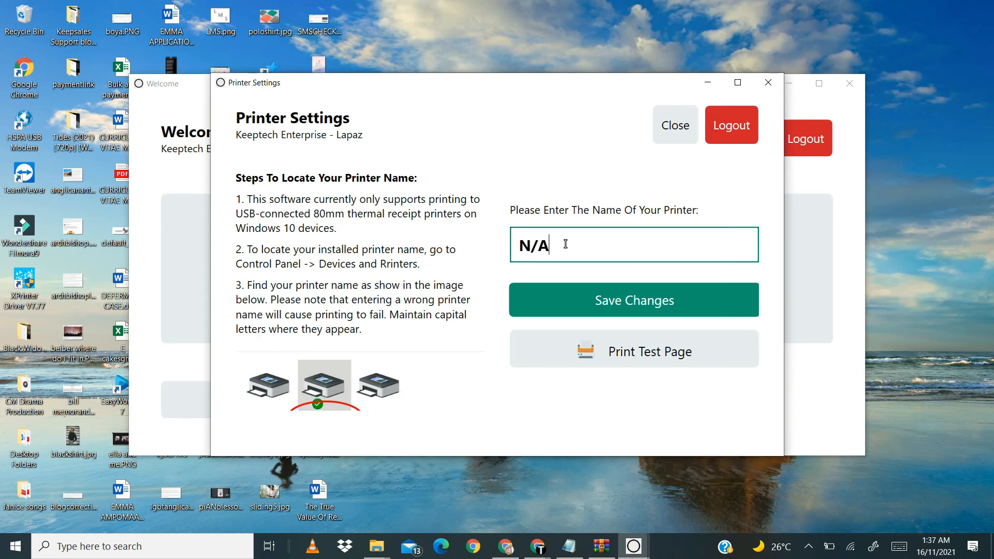
pyautogui.press('BackSpace')
pyautogui.press('BackSpace')
pyautogui.press('BackSpace')
pyautogui.write('xp-80c')
pyautogui.click(773, 86)
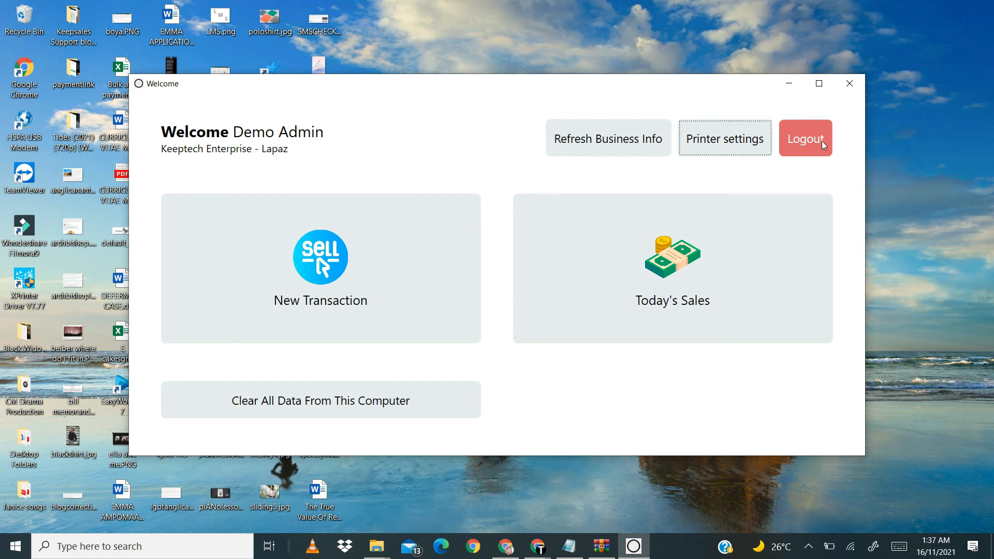
# Step: Open a new offline transaction from the welcome screen and log out of the account there
pyautogui.click(418, 272)
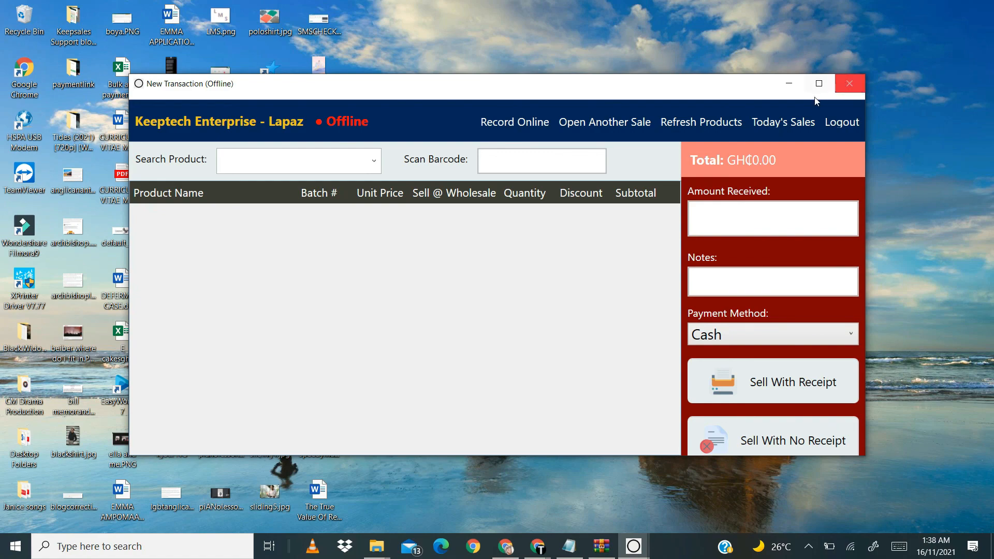
pyautogui.click(842, 126)
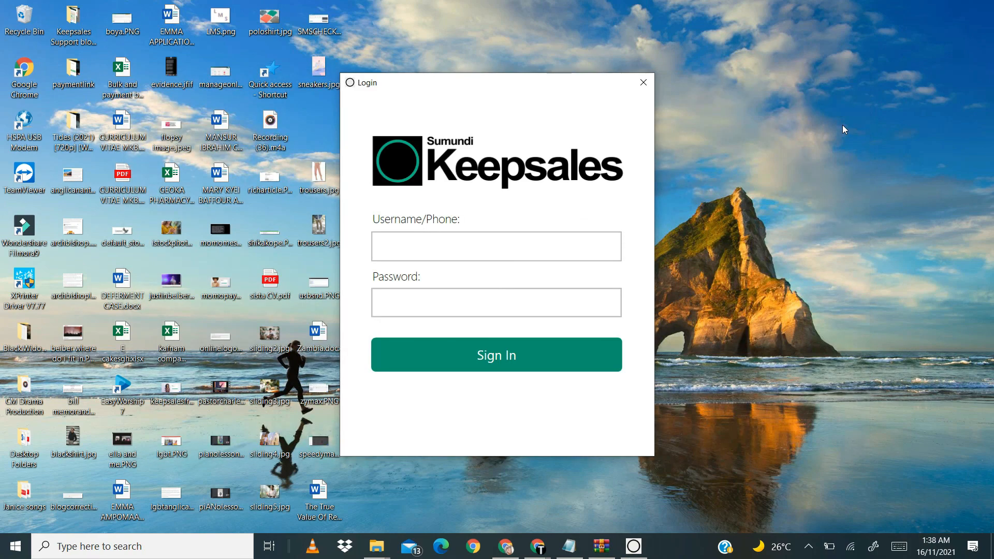